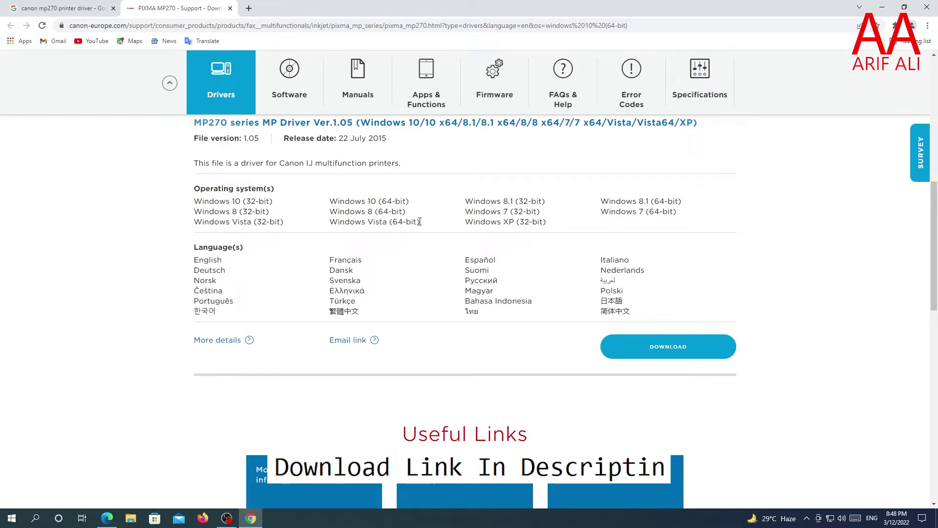
# Open this computer's properties from the desktop and check the system type and Windows edition.
pyautogui.click(883, 6)
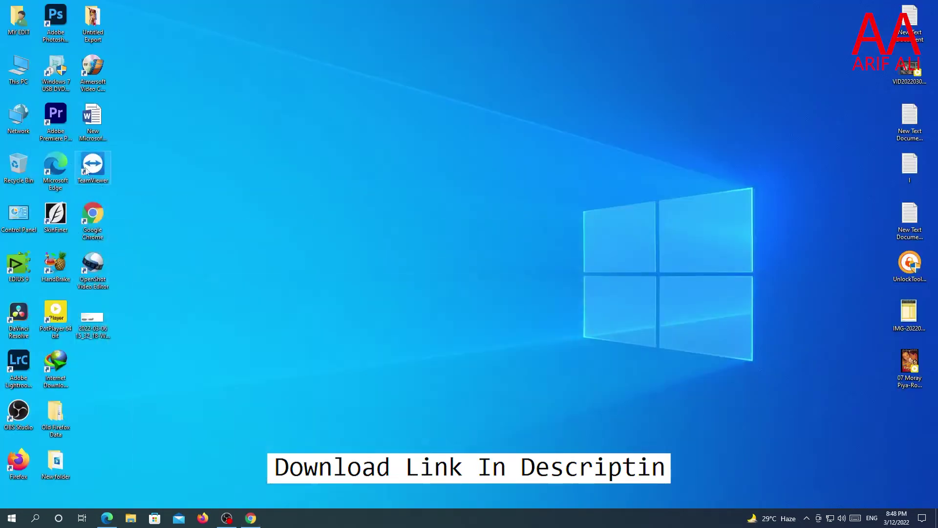
pyautogui.rightClick(18, 69)
pyautogui.click(49, 194)
pyautogui.moveTo(225, 203); pyautogui.dragTo(249, 203)
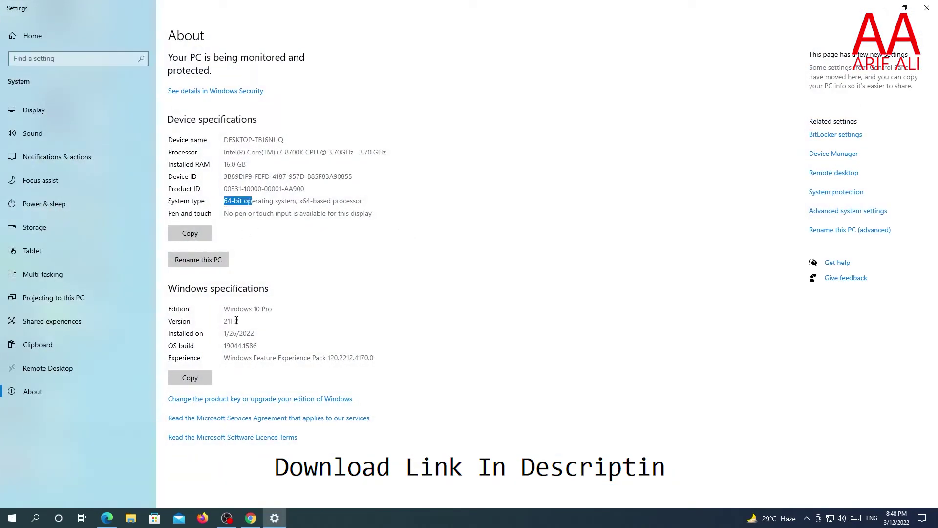
pyautogui.moveTo(227, 311); pyautogui.dragTo(274, 310)
pyautogui.click(312, 309)
# Return to the Canon support page in Chrome and download MP270 series MP Driver Ver.1.05 for Windows 10 (64-bit).
pyautogui.click(259, 525)
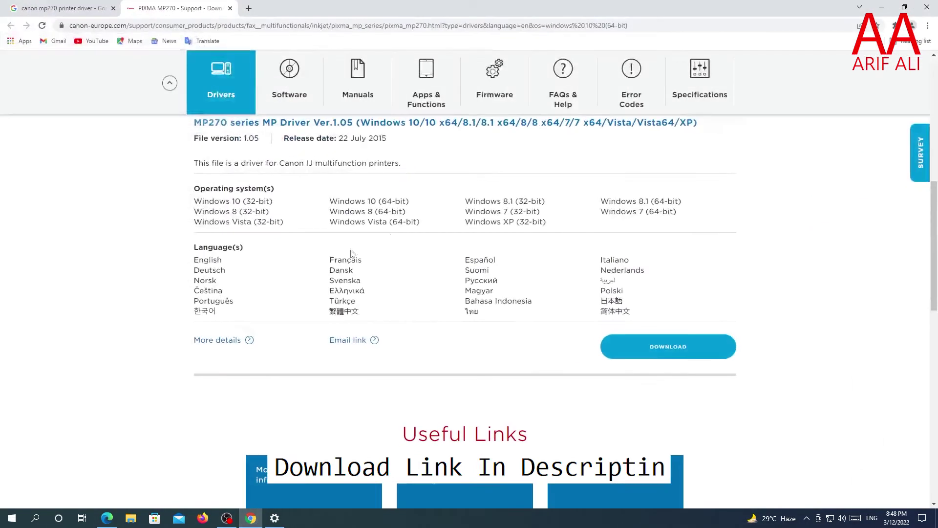
pyautogui.scroll(2, 446, 285)
pyautogui.scroll(2, 447, 285)
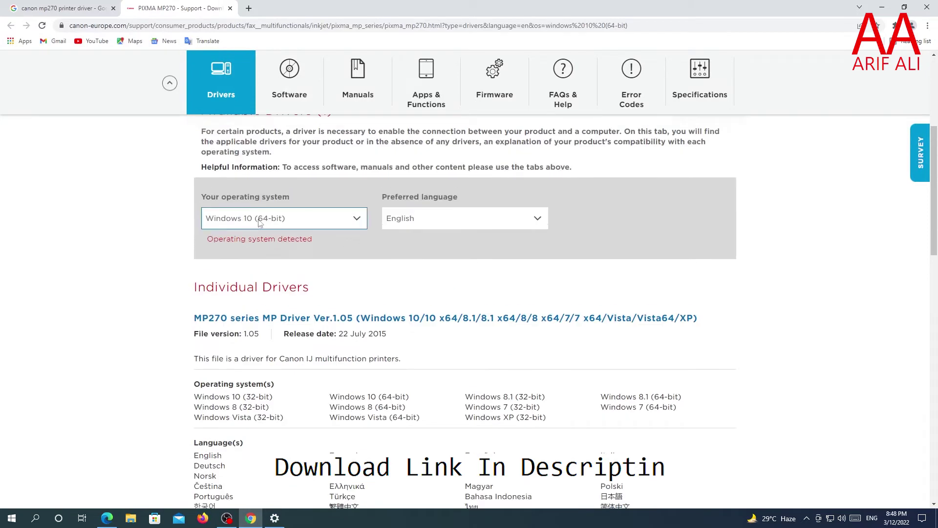
pyautogui.scroll(-4, 461, 344)
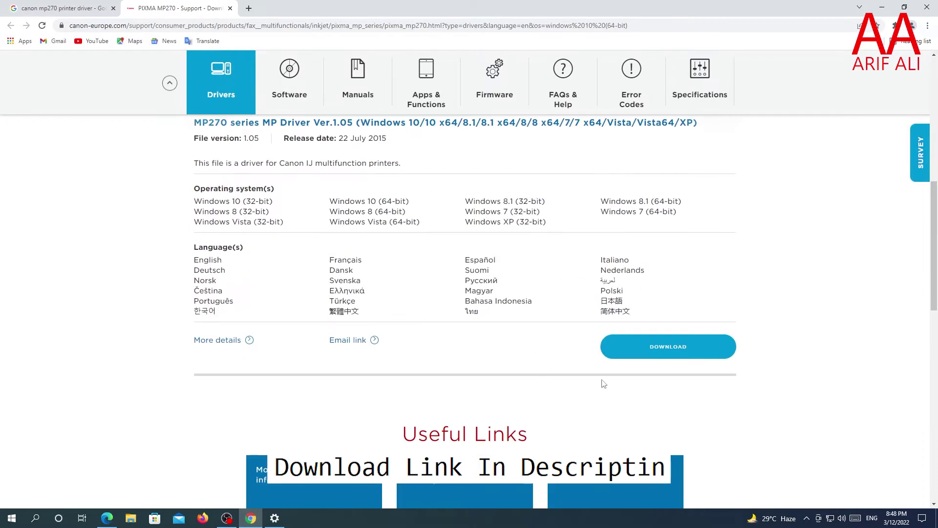
pyautogui.click(649, 347)
pyautogui.click(575, 358)
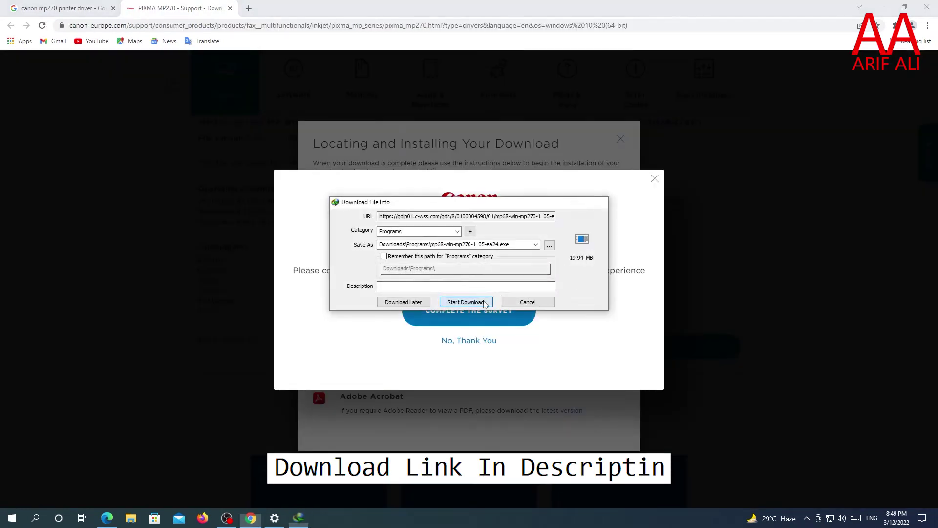
pyautogui.click(466, 302)
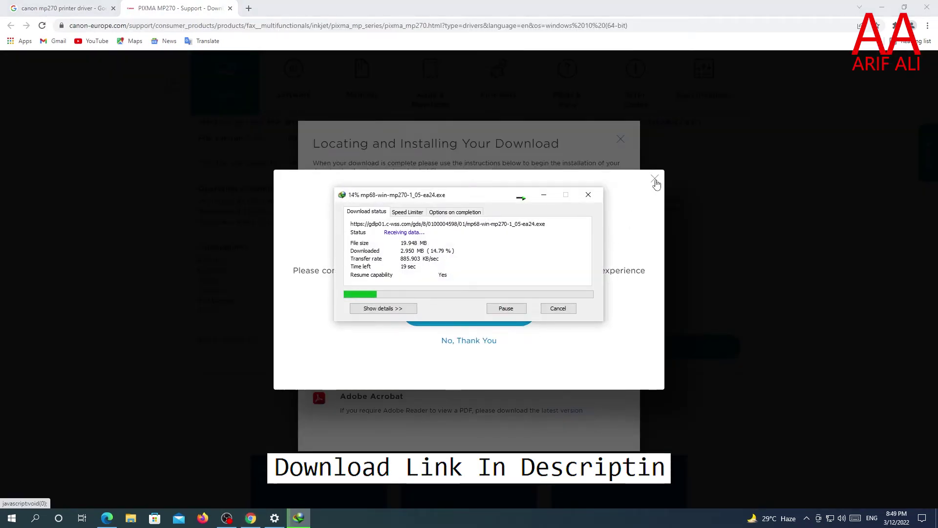
# Dismiss the survey and installation-instructions pop-ups, and minimize the browser and Settings windows.
pyautogui.click(656, 180)
pyautogui.click(621, 140)
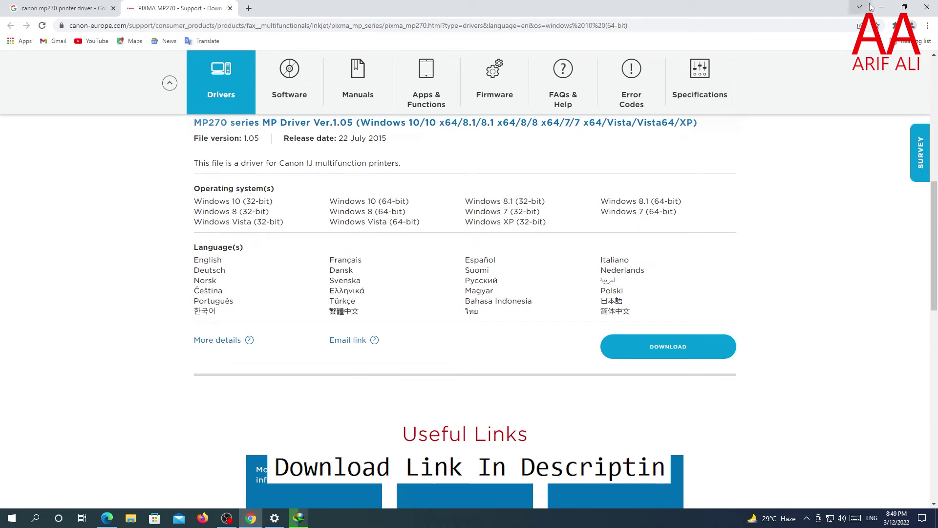
pyautogui.click(889, 5)
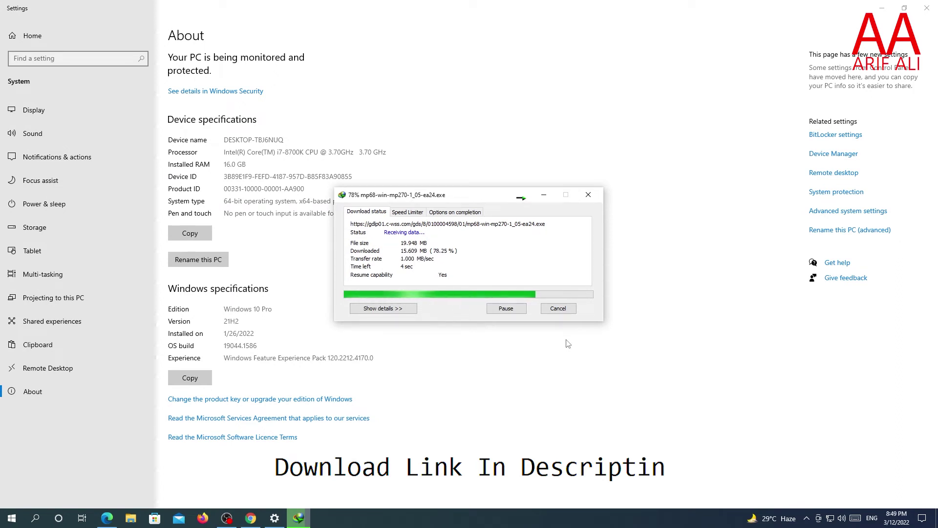
pyautogui.click(880, 5)
pyautogui.click(880, 5)
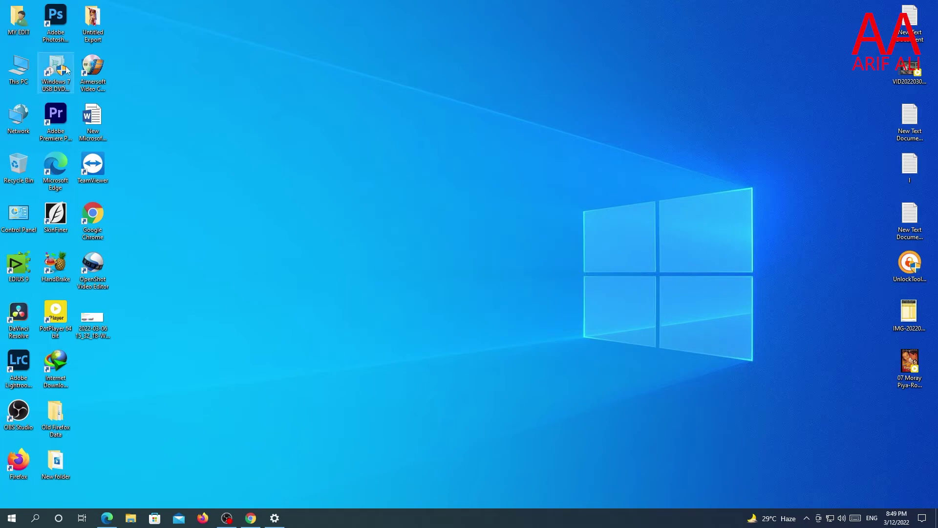
# Open the Programs folder inside MY EDIT's Downloads and select the mp68-win-mp270-1_05-ea24 installer.
pyautogui.doubleClick(15, 27)
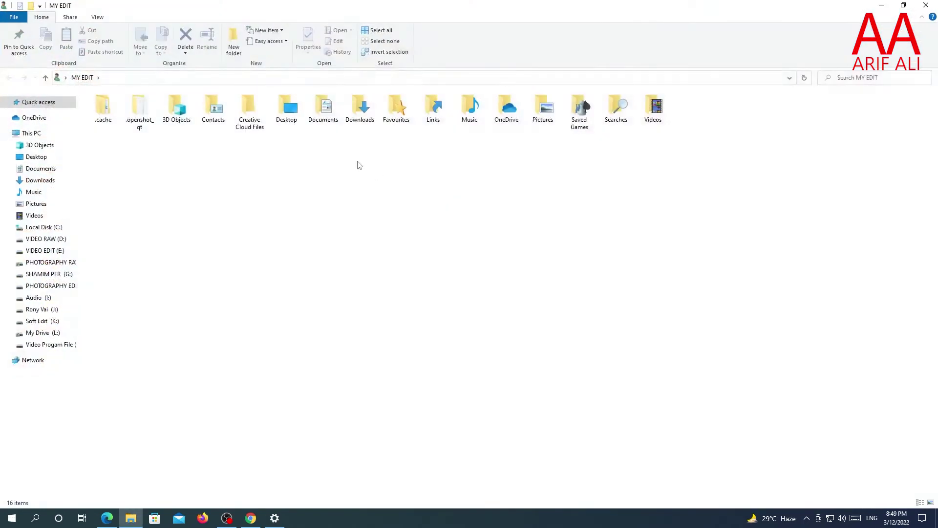
pyautogui.doubleClick(359, 117)
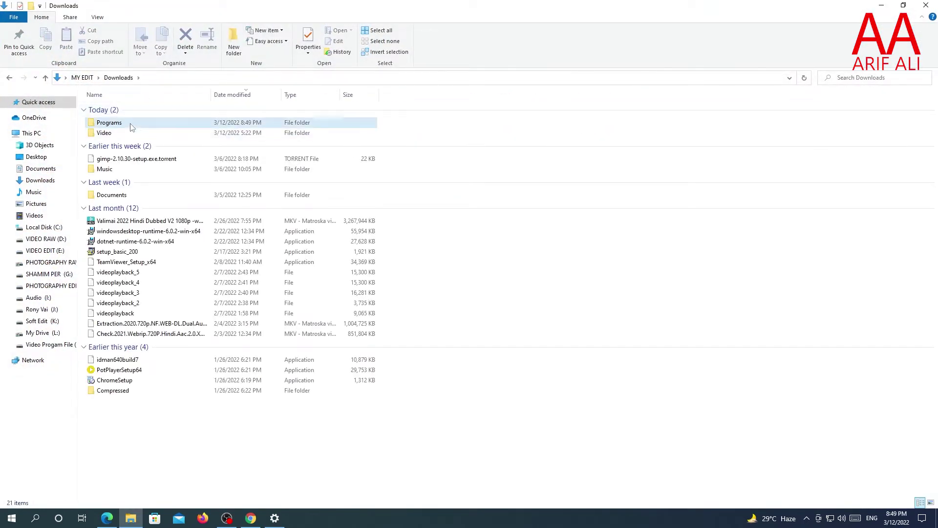
pyautogui.doubleClick(122, 119)
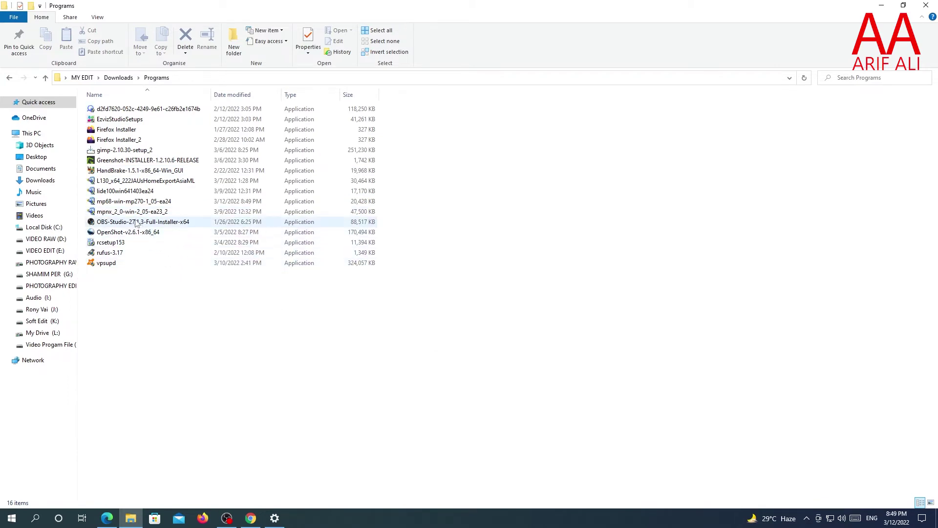
pyautogui.click(118, 203)
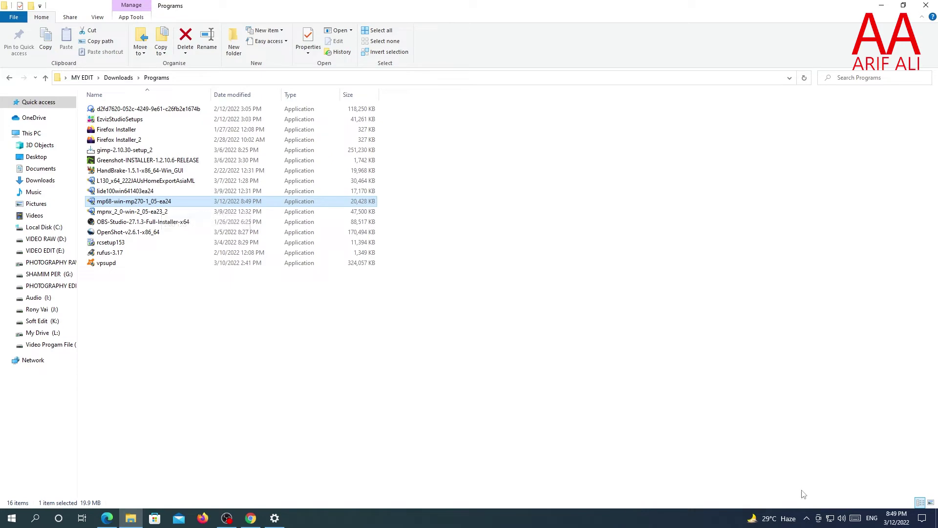
# Check the mp68-win-mp270 download in Internet Download Manager's list and return to the Programs folder.
pyautogui.click(804, 515)
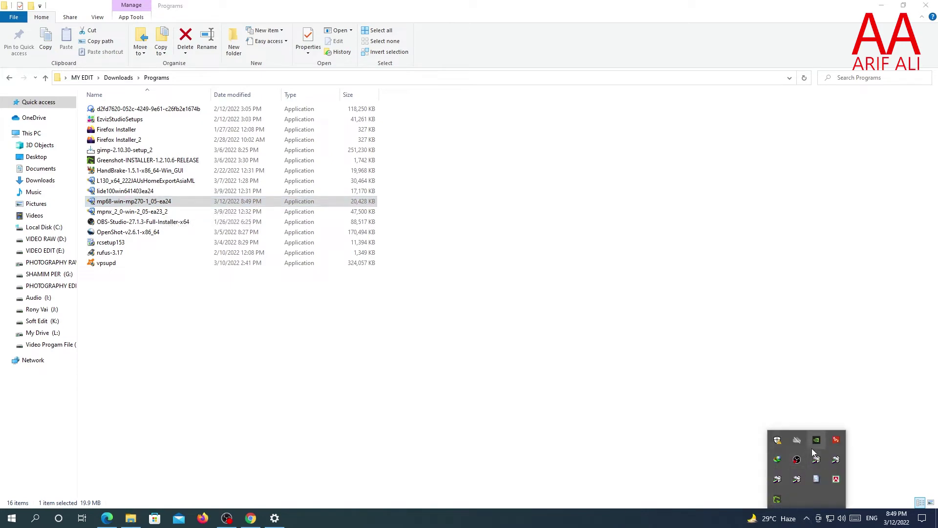
pyautogui.doubleClick(777, 460)
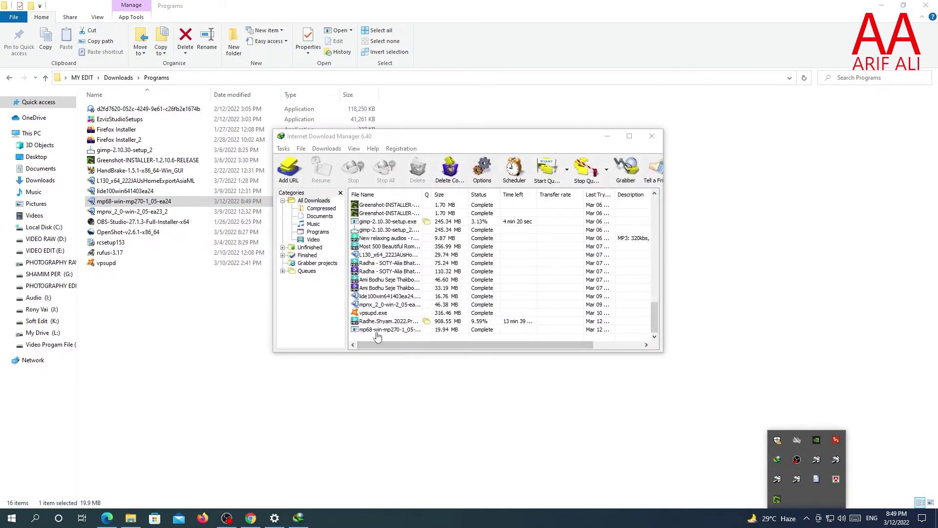
pyautogui.click(126, 205)
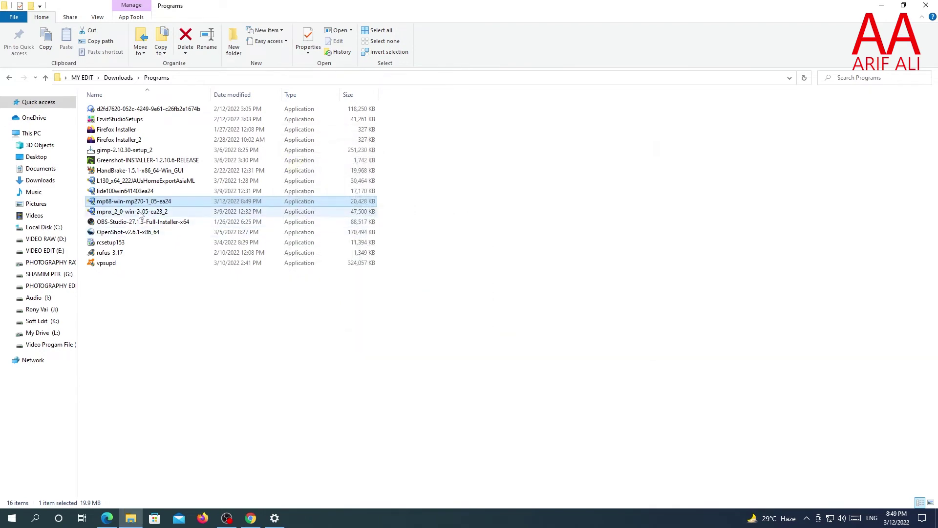
# Run the mp68-win-mp270-1_05-ea24 installer, choose Asia as the place of residence, and proceed with the setup.
pyautogui.doubleClick(122, 205)
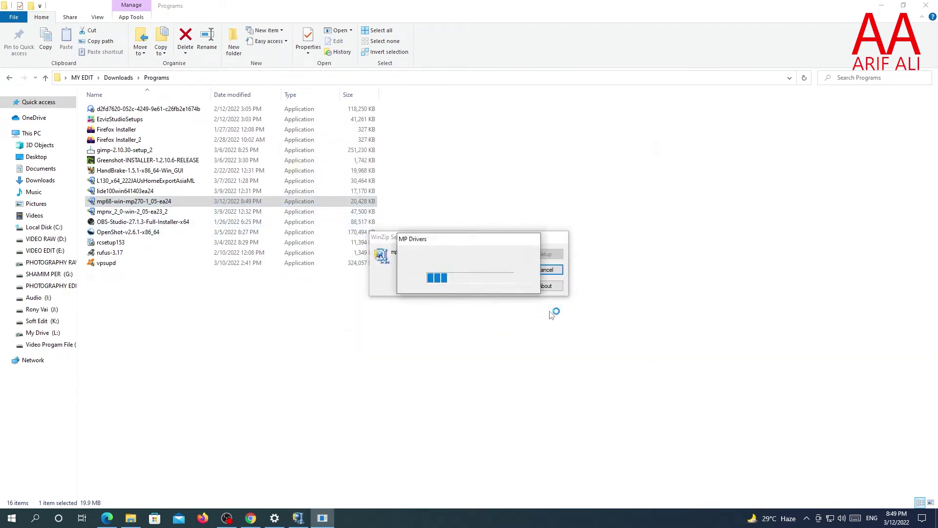
pyautogui.click(509, 336)
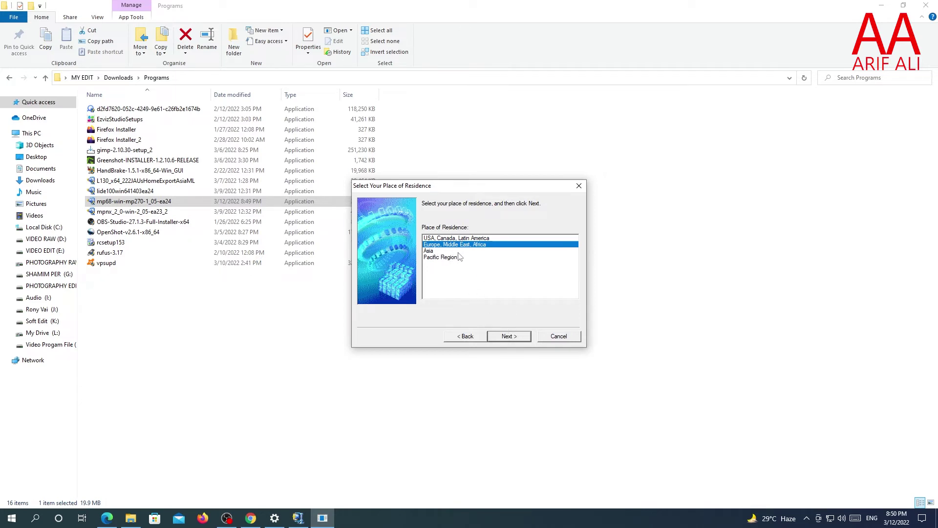
pyautogui.click(430, 251)
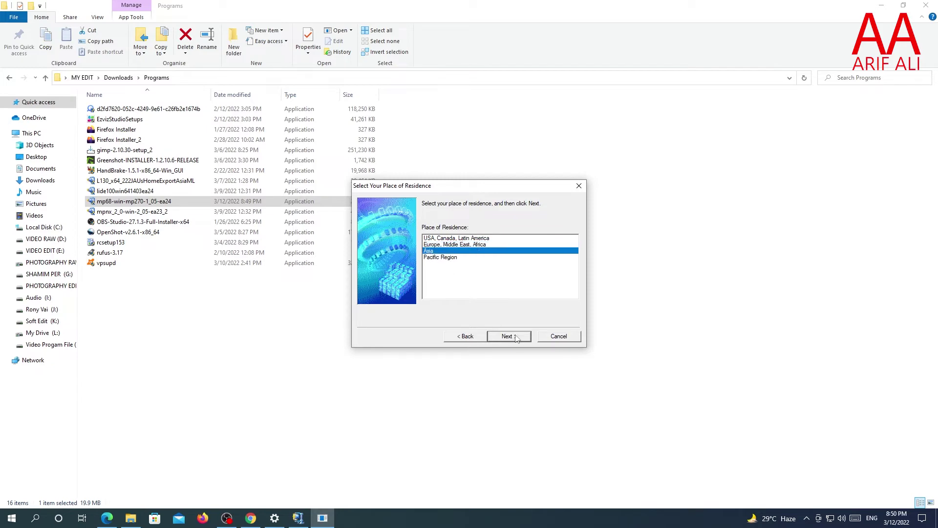
pyautogui.click(516, 337)
pyautogui.click(503, 339)
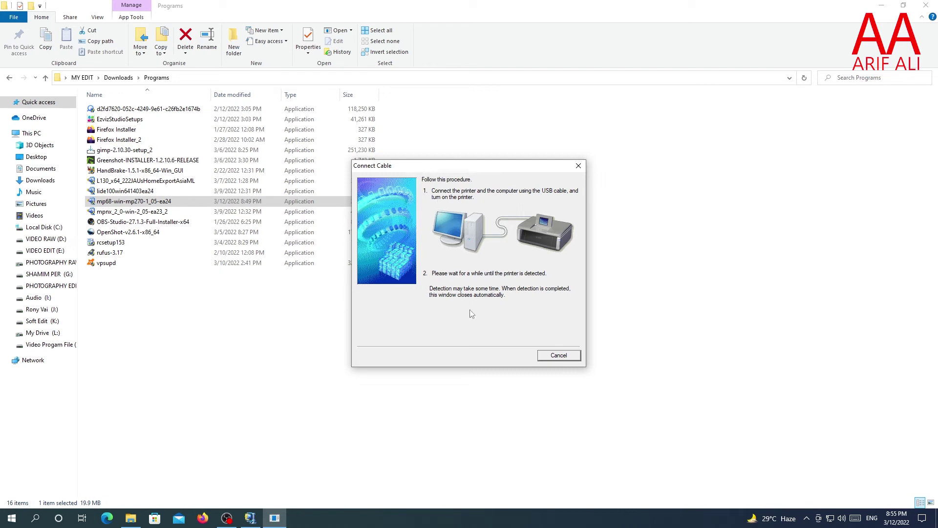
# Cancel the MP Drivers installation at the Connect Cable stage and exit the setup program.
pyautogui.click(555, 359)
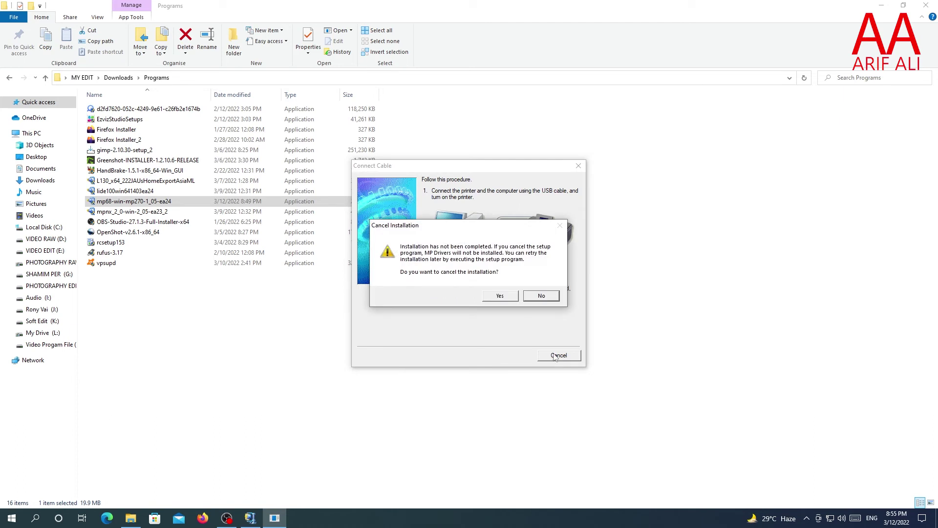
pyautogui.click(509, 298)
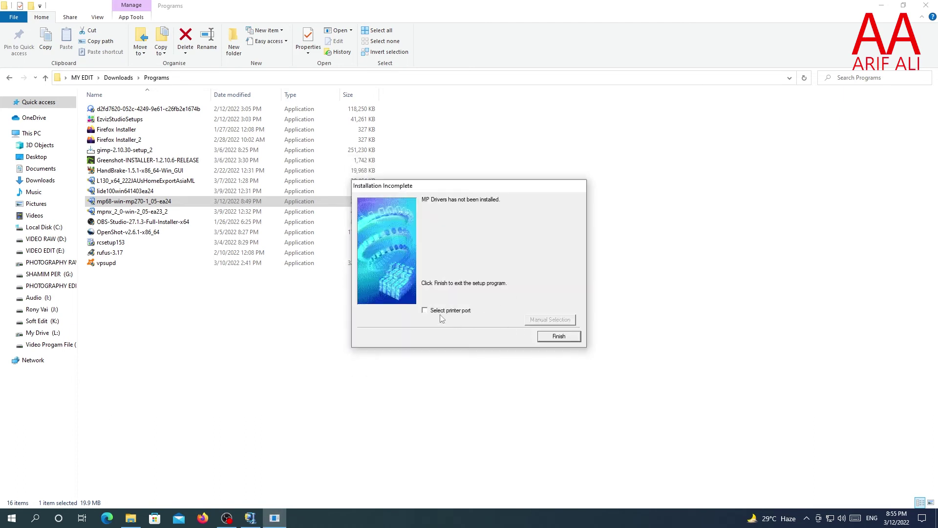
pyautogui.click(540, 338)
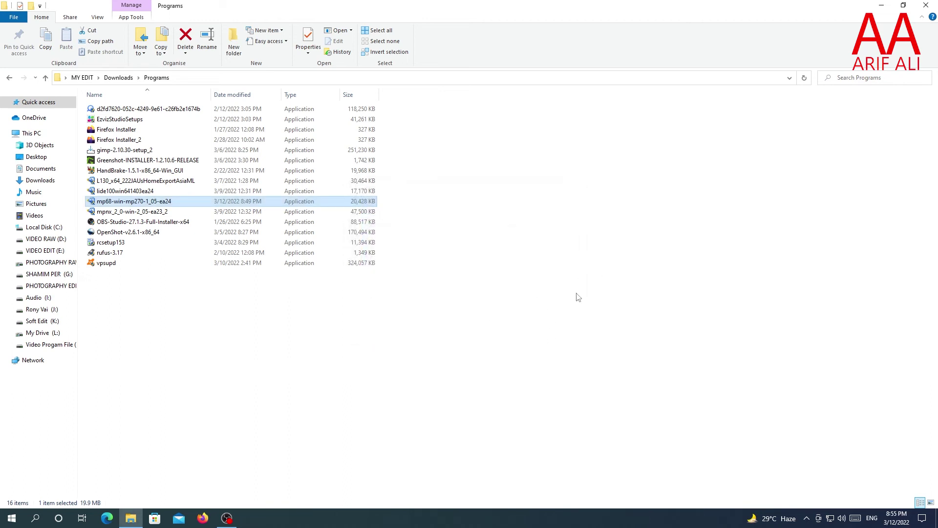
# Minimize the Programs folder window and refresh the desktop.
pyautogui.click(881, 5)
pyautogui.rightClick(486, 128)
pyautogui.click(508, 155)
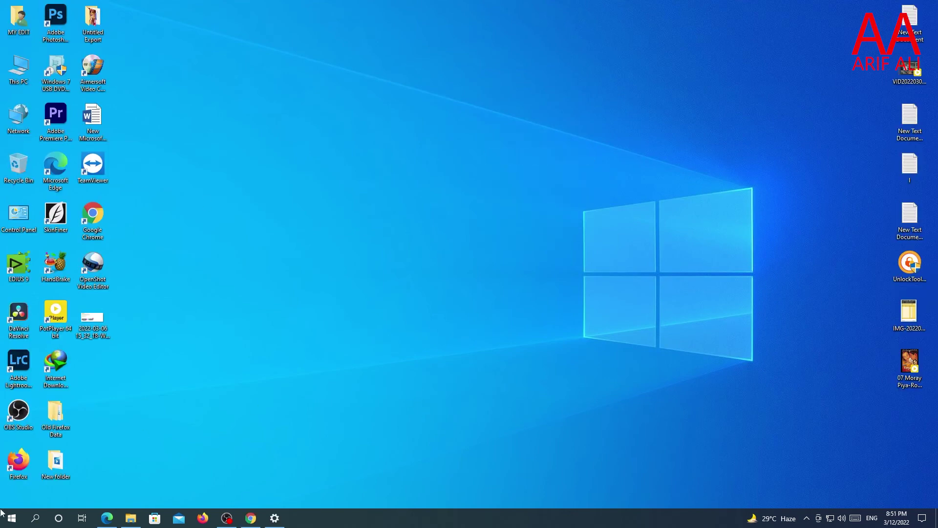
pyautogui.rightClick(380, 193)
pyautogui.click(406, 218)
# View the computer's power options for restarting, dismiss them, and refresh the desktop.
pyautogui.click(12, 517)
pyautogui.click(12, 497)
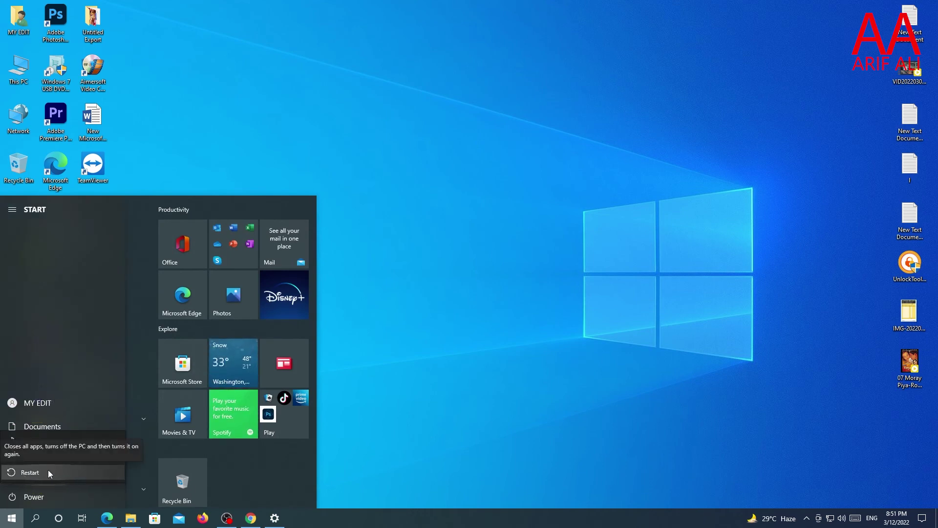
pyautogui.rightClick(448, 306)
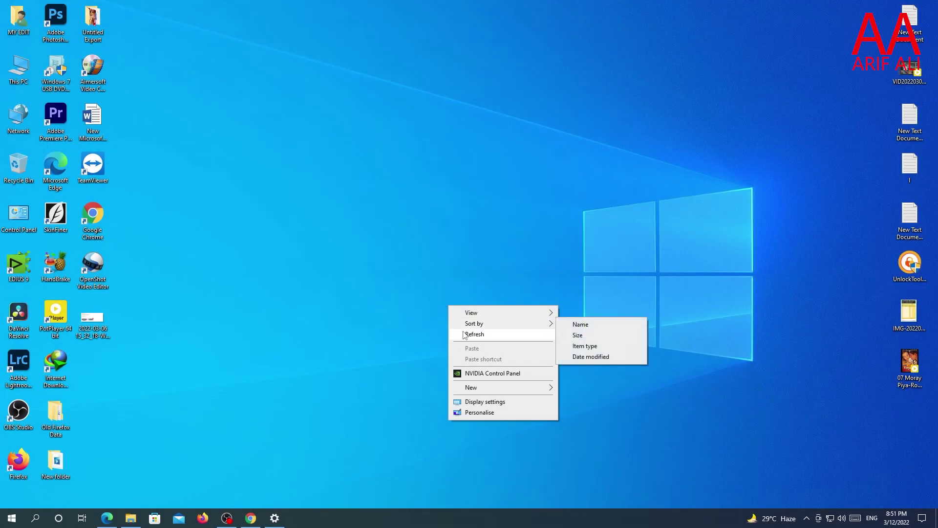
pyautogui.click(472, 334)
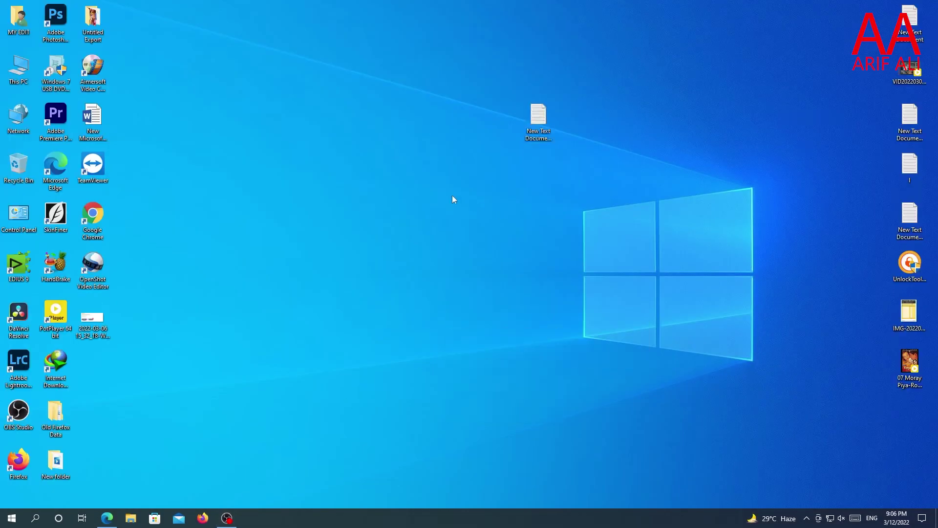
pyautogui.rightClick(411, 178)
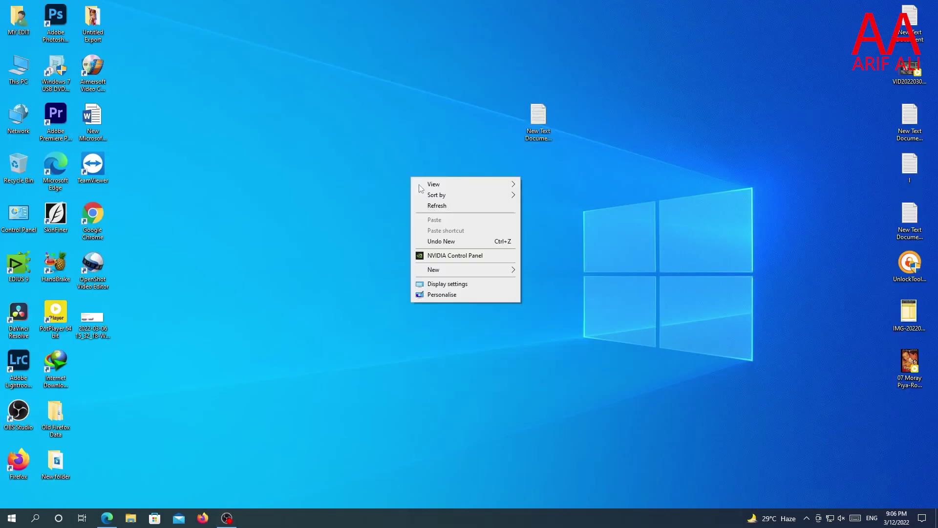
pyautogui.click(438, 206)
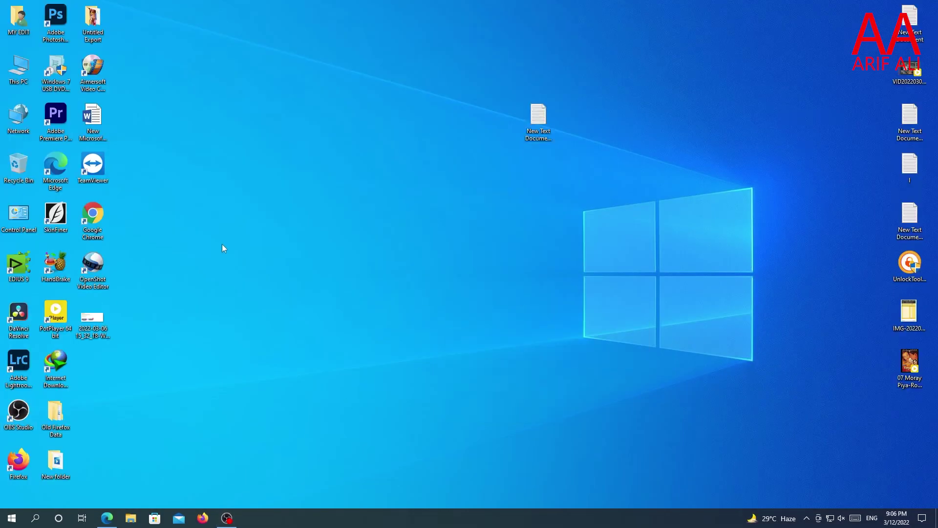
# Open the Canon MP270 series Printer's properties from Devices and Printers in Control Panel and print a test page.
pyautogui.doubleClick(20, 214)
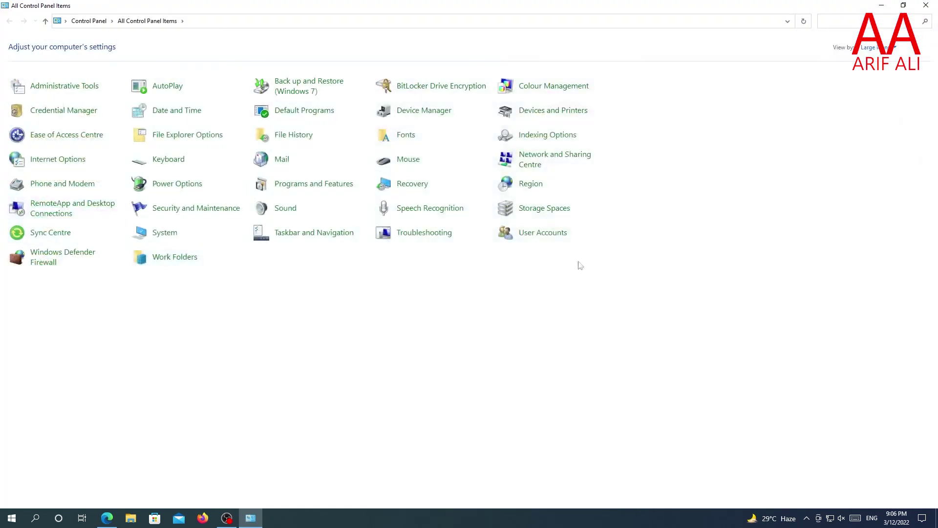
pyautogui.click(546, 112)
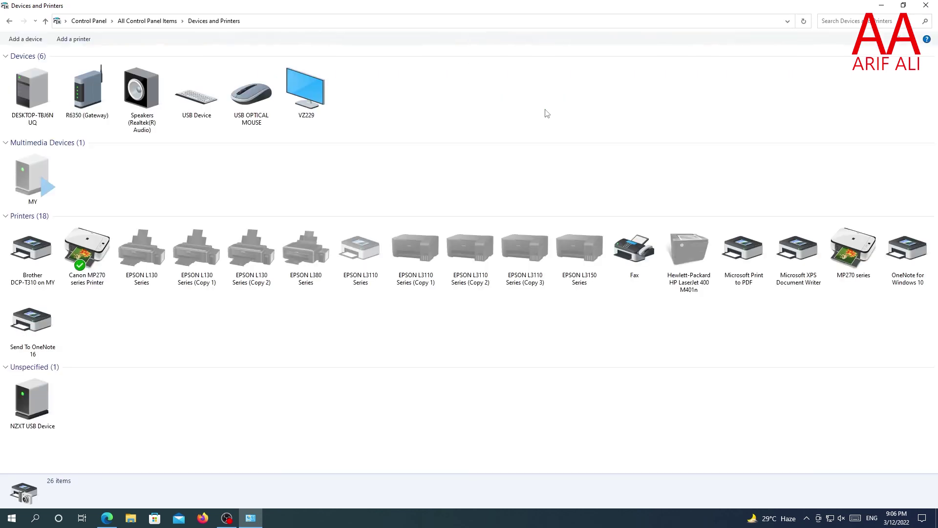
pyautogui.rightClick(90, 255)
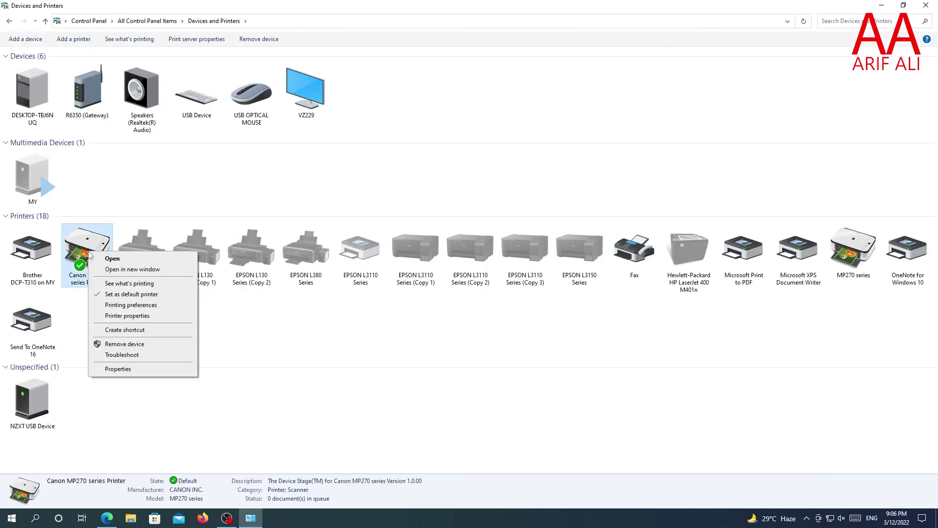
pyautogui.click(122, 318)
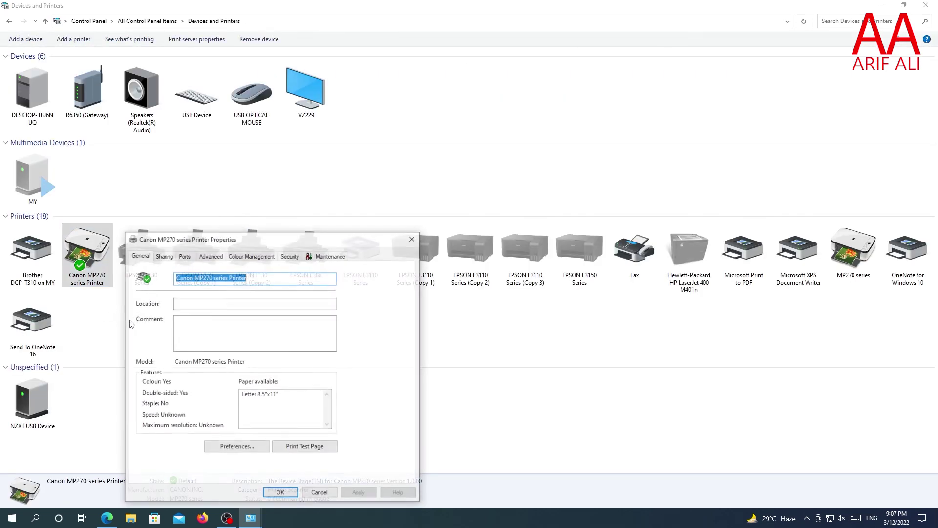
pyautogui.moveTo(272, 295); pyautogui.dragTo(359, 190)
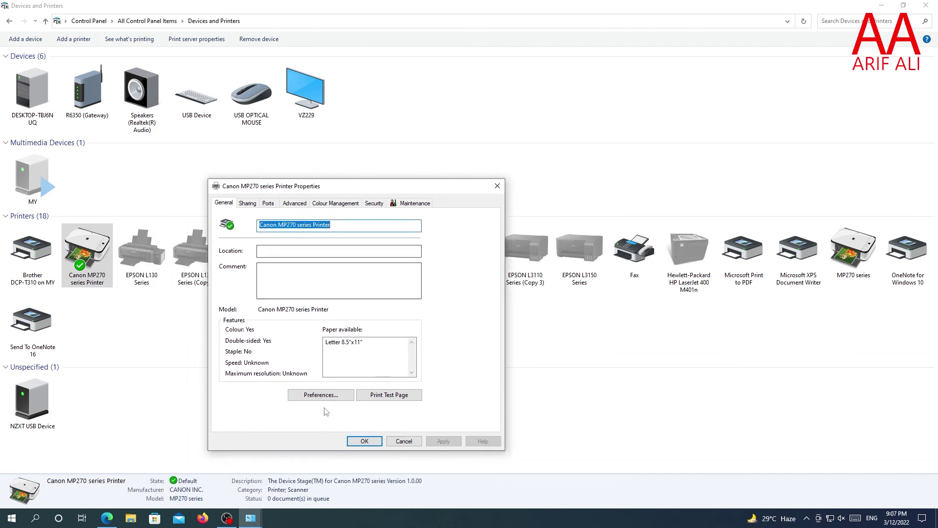
pyautogui.click(384, 396)
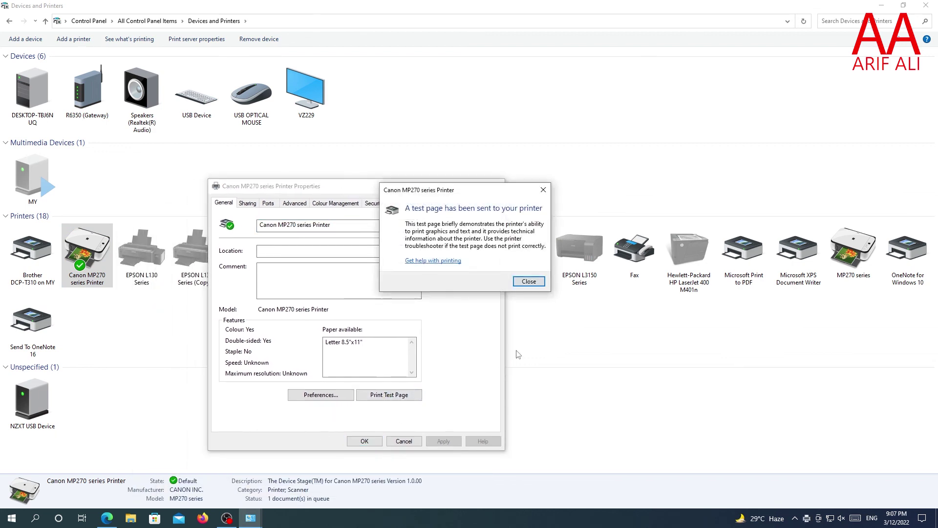